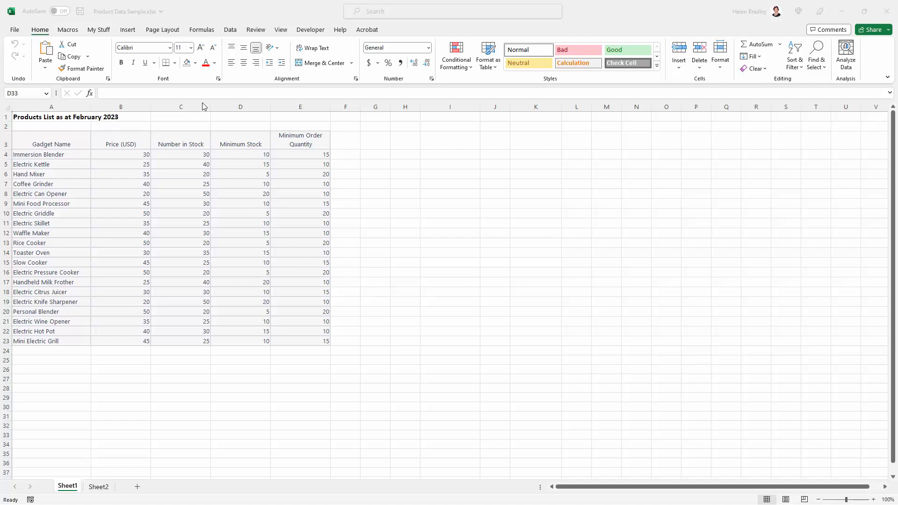
Insert a WordArt using the light blue outlined text style.
{"action": "left_click", "coordinate": [130, 31]}
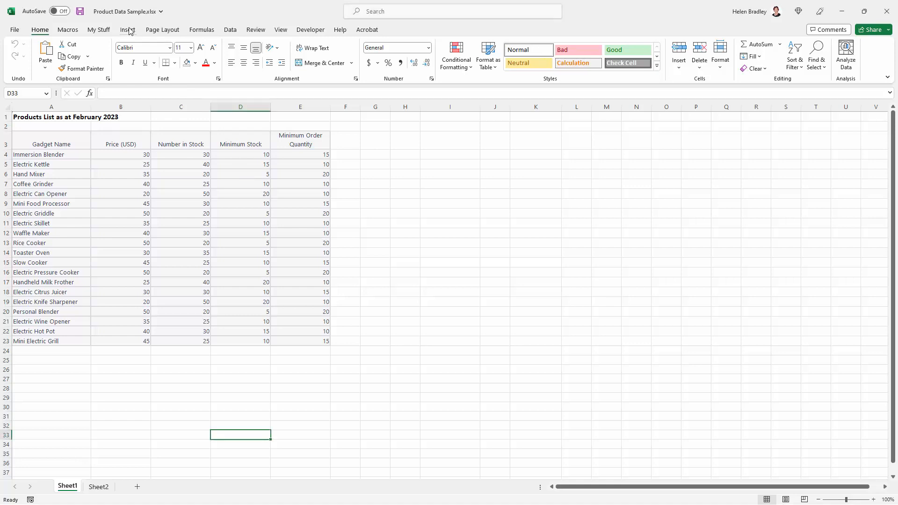
{"action": "left_click", "coordinate": [129, 30]}
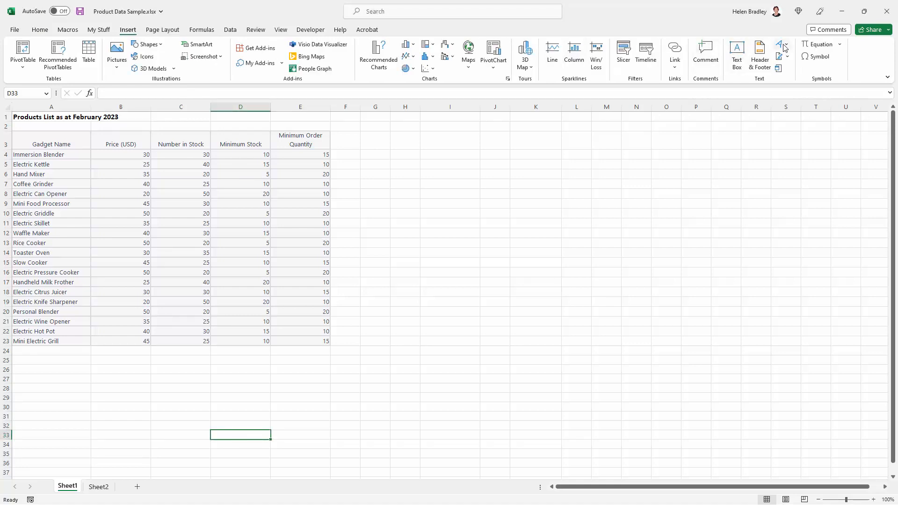
{"action": "left_click", "coordinate": [781, 45]}
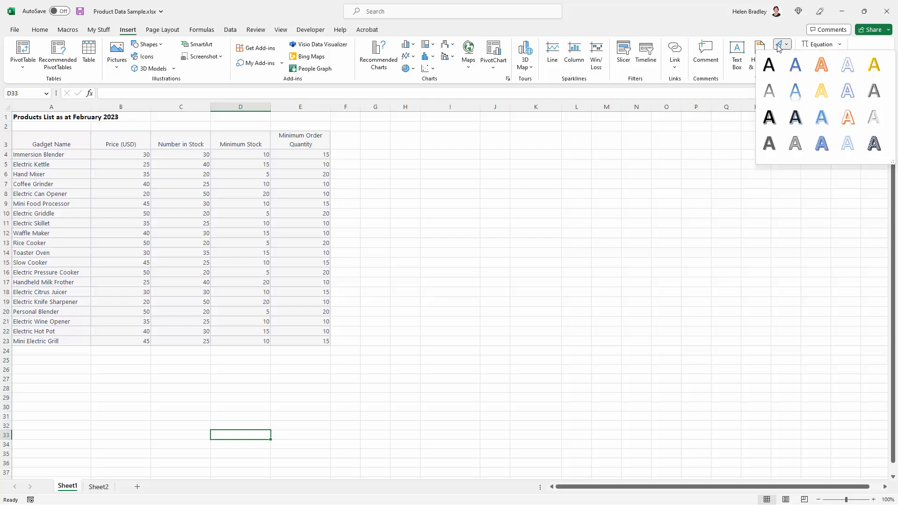
{"action": "left_click", "coordinate": [845, 142]}
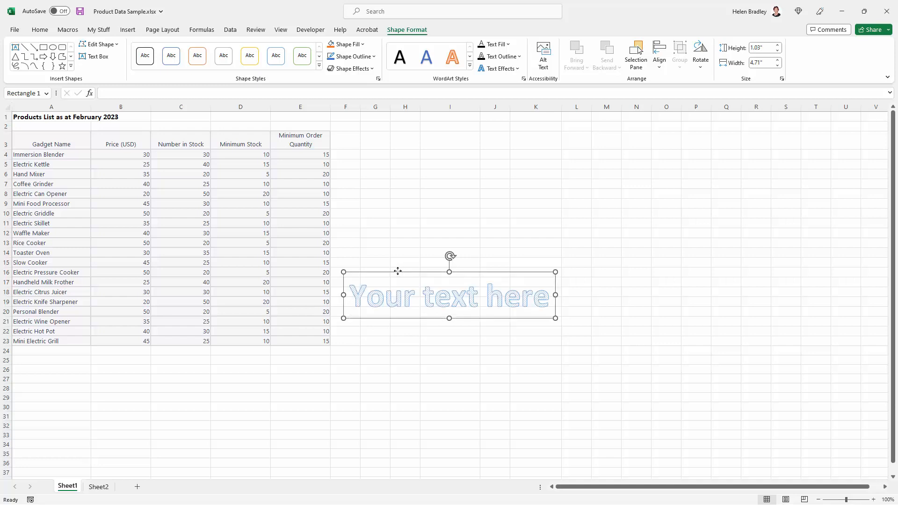
Move the WordArt over the table and replace its placeholder text with CONFIDENTIAL.
{"action": "left_click_drag", "start_coordinate": [401, 272], "coordinate": [297, 220]}
{"action": "left_click_drag", "start_coordinate": [435, 236], "coordinate": [265, 237]}
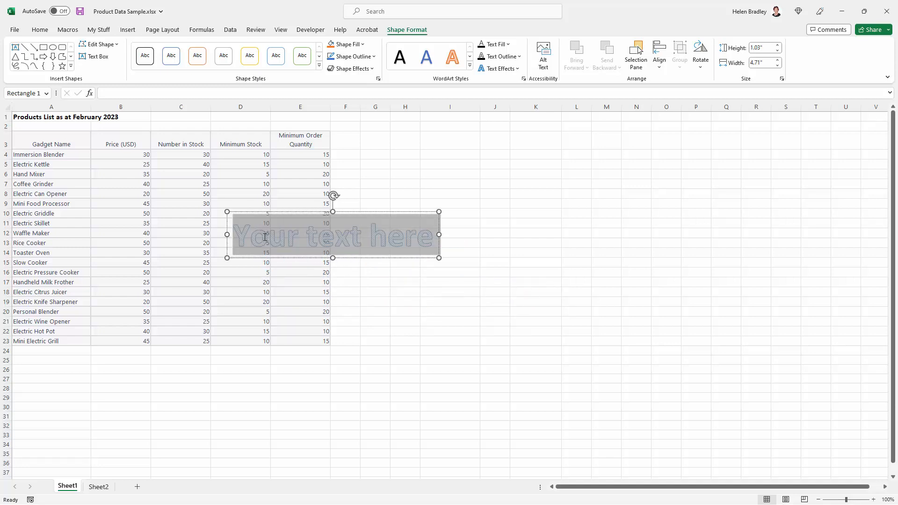
{"action": "type", "text": "CONFIDENTIA"}
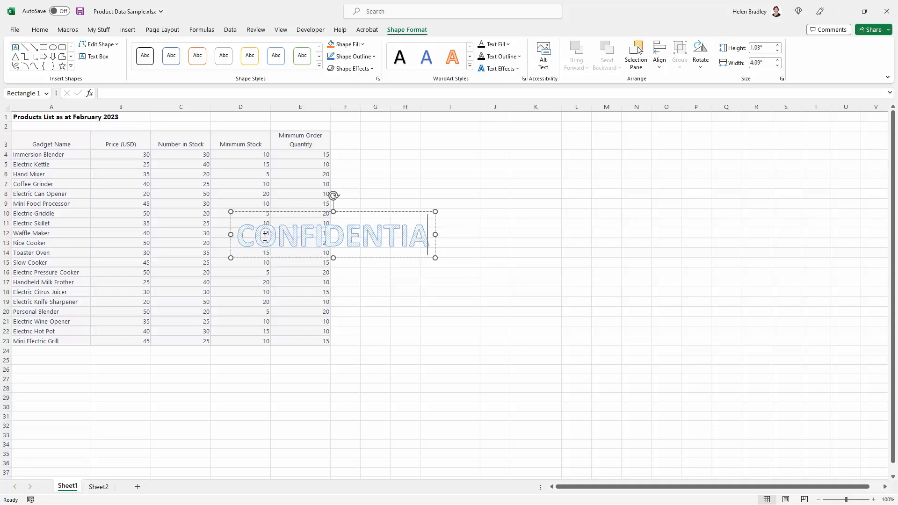
{"action": "type", "text": "L"}
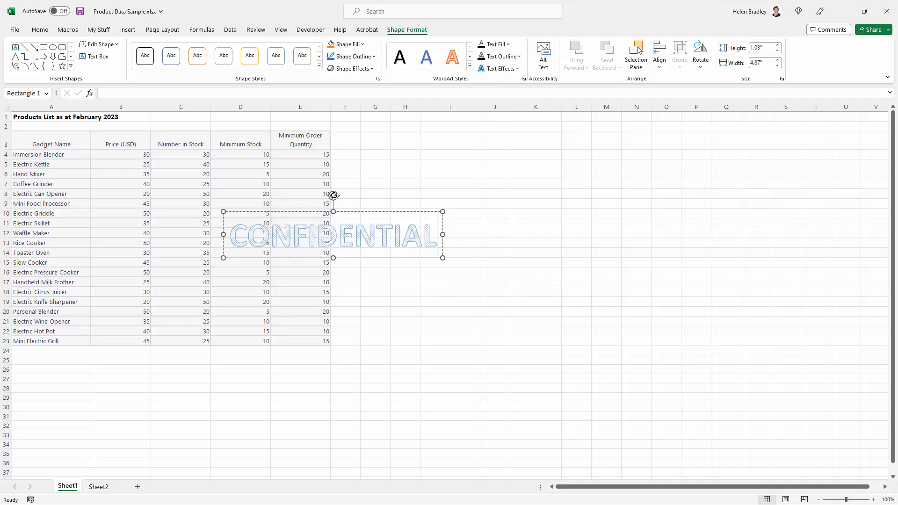
Rotate the WordArt diagonally and add blank lines above the text to enlarge its box to about 3.8" high.
{"action": "left_click_drag", "start_coordinate": [333, 195], "coordinate": [418, 261]}
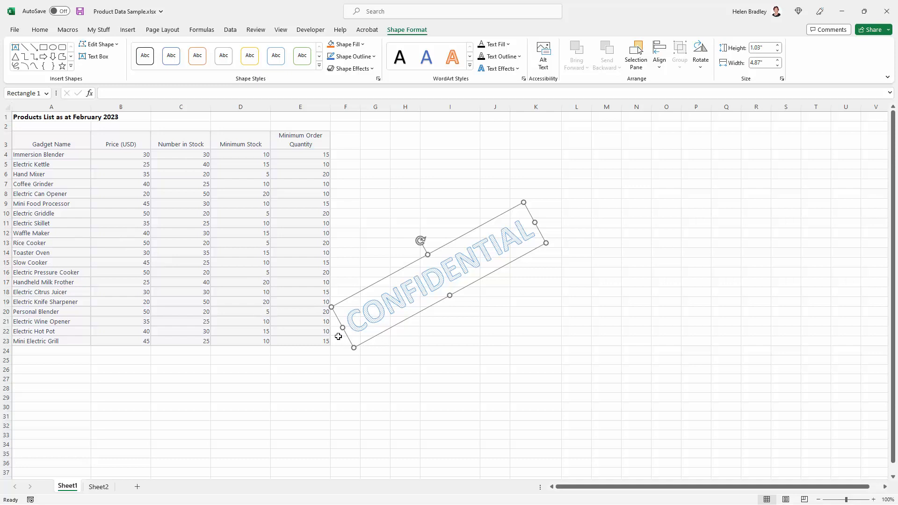
{"action": "left_click", "coordinate": [352, 325]}
{"action": "key", "text": "Return"}
{"action": "key", "text": "Return"}
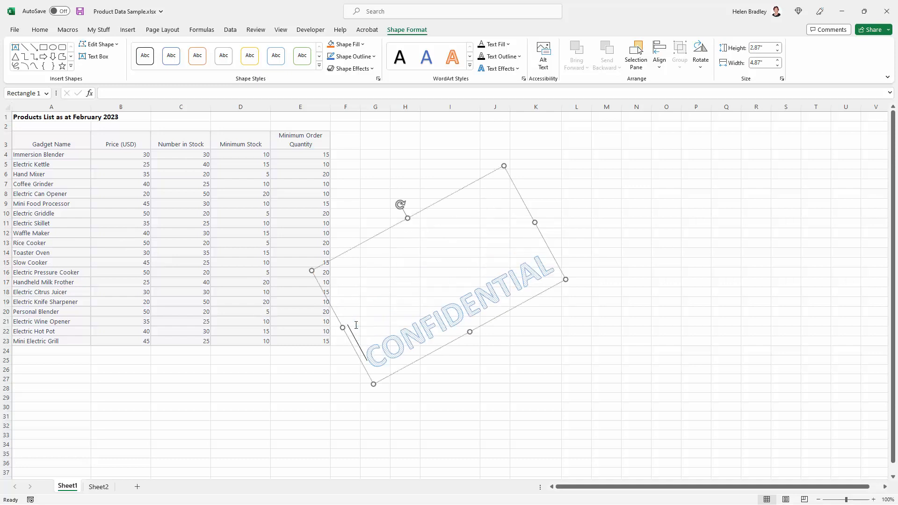
{"action": "key", "text": "Return"}
{"action": "key", "text": "Return"}
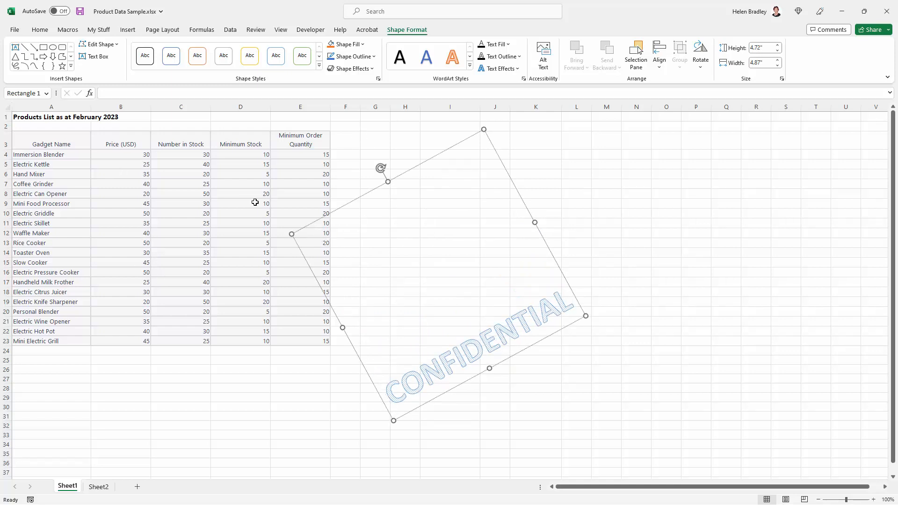
{"action": "key", "text": "BackSpace"}
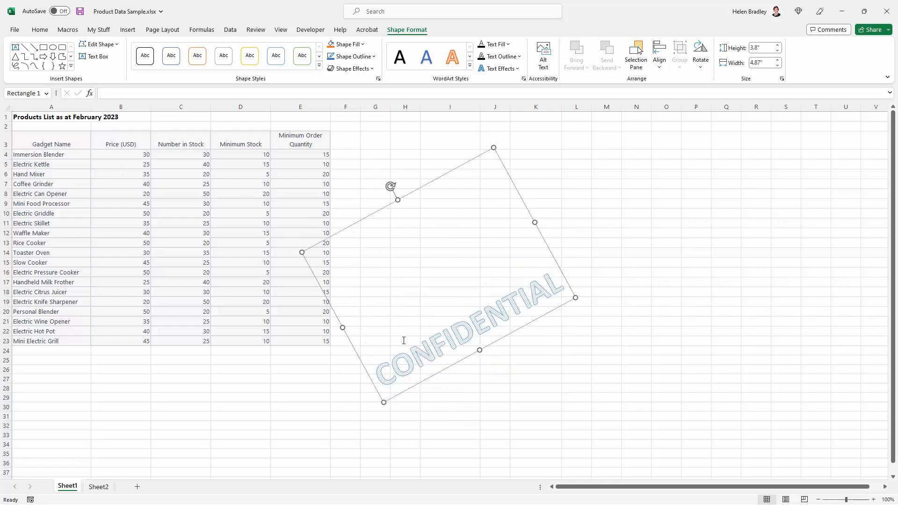
Save the WordArt as a PNG picture named CONFIDENTIAL in Downloads, then delete it from the sheet.
{"action": "left_click", "coordinate": [362, 204]}
{"action": "left_click", "coordinate": [392, 370]}
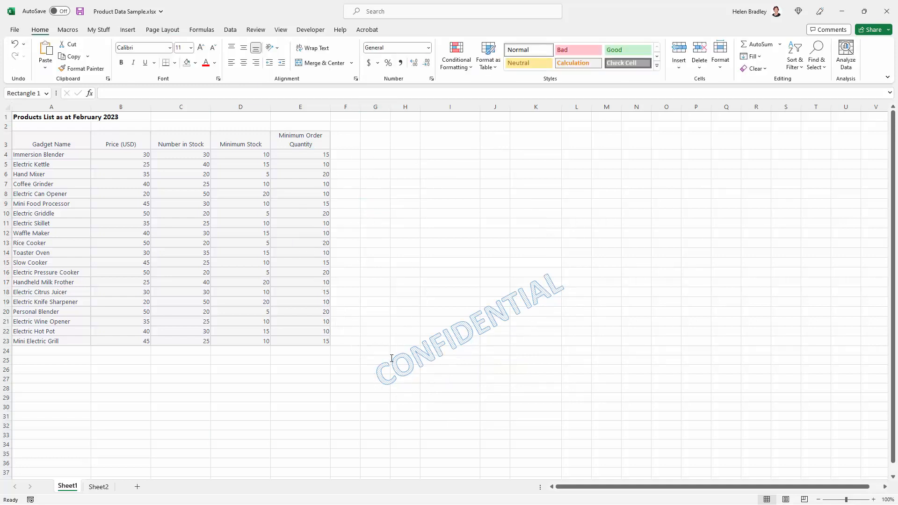
{"action": "left_click", "coordinate": [353, 348]}
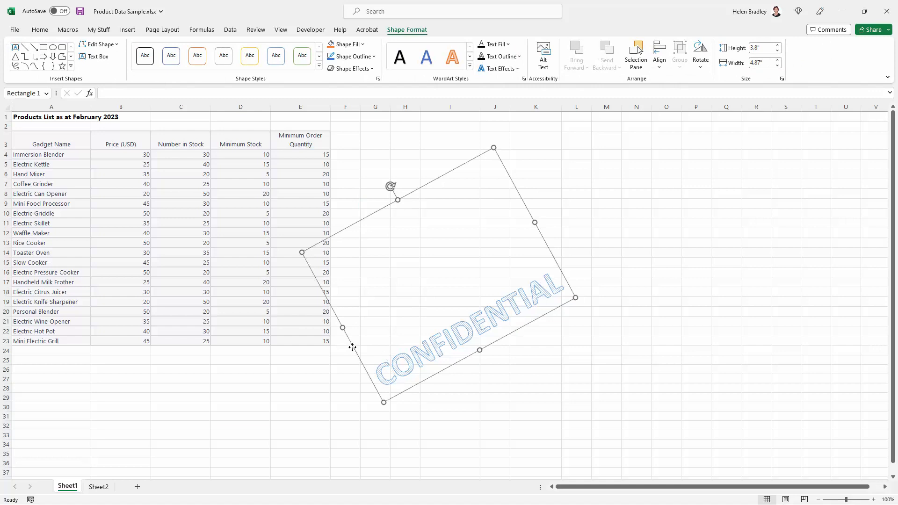
{"action": "right_click", "coordinate": [352, 348]}
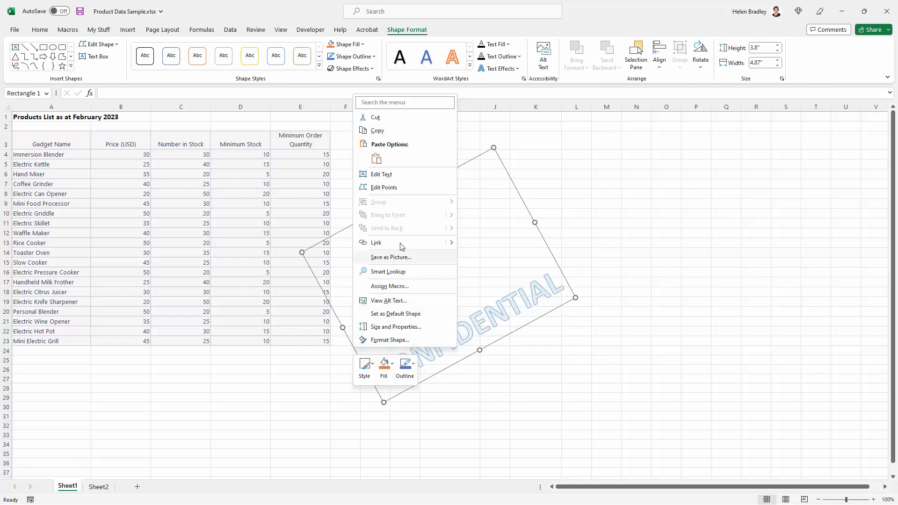
{"action": "left_click", "coordinate": [399, 258]}
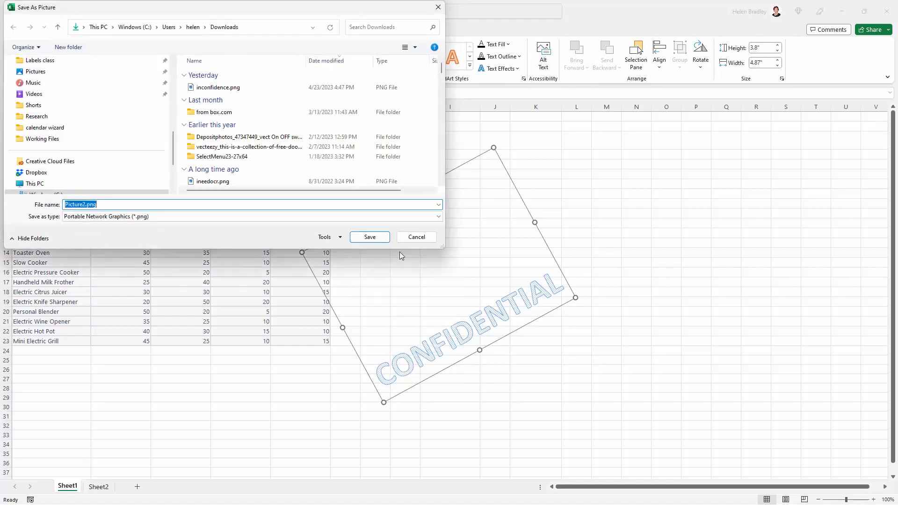
{"action": "left_click_drag", "start_coordinate": [97, 14], "coordinate": [160, 82]}
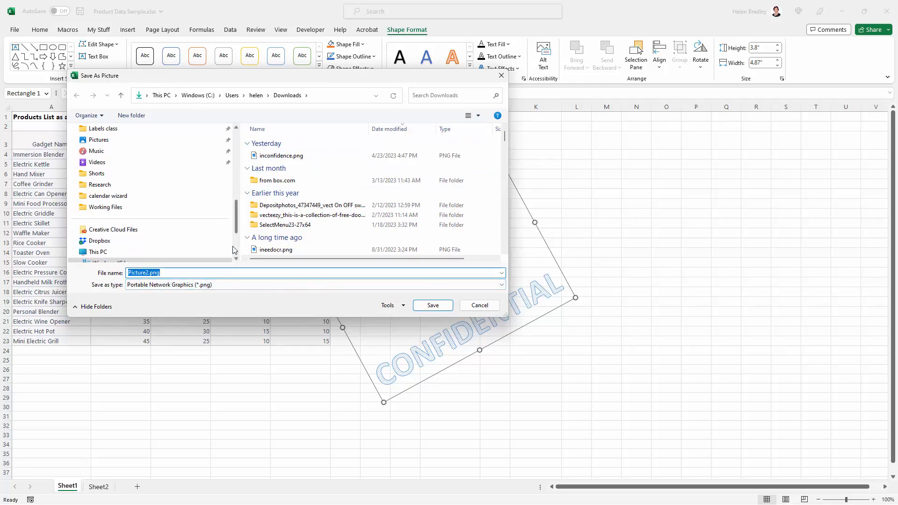
{"action": "type", "text": "CONFIDENTIAL"}
{"action": "left_click", "coordinate": [433, 305]}
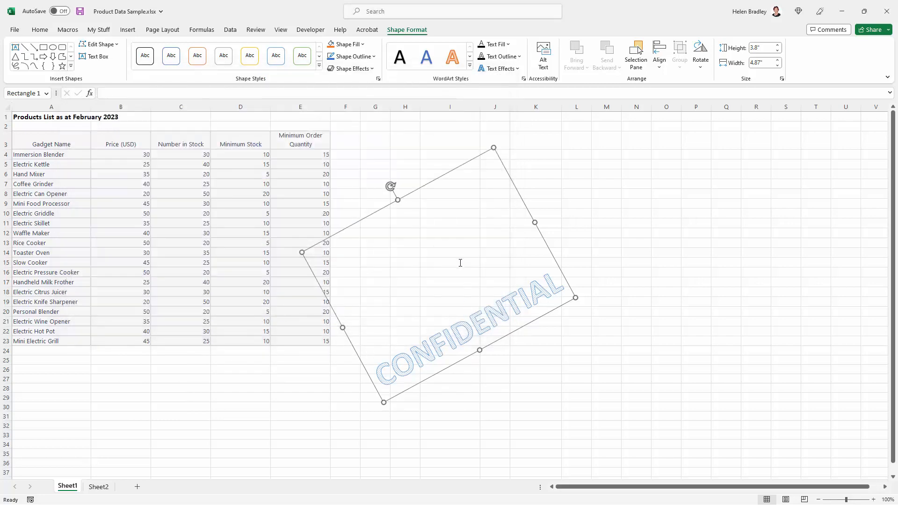
{"action": "key", "text": "Delete"}
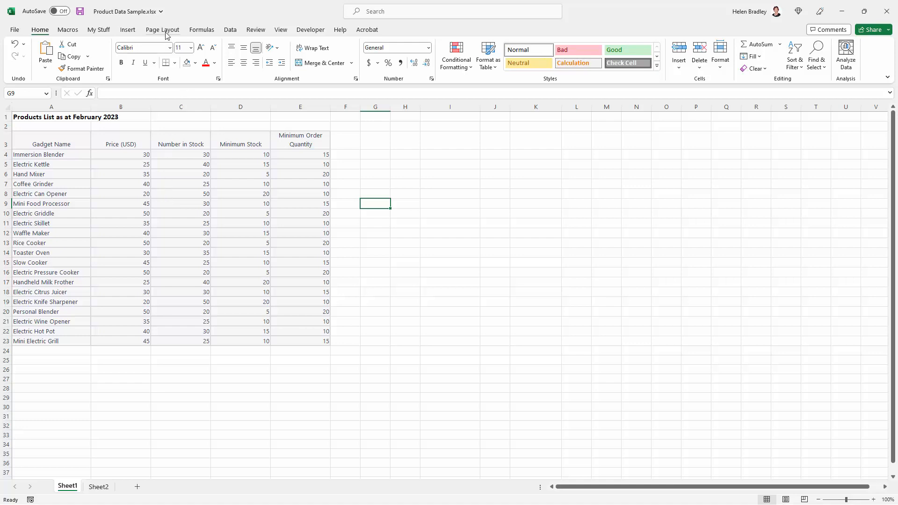
Insert the CONFIDENTIAL.png picture from a file into the centre section of the page header.
{"action": "left_click", "coordinate": [129, 31]}
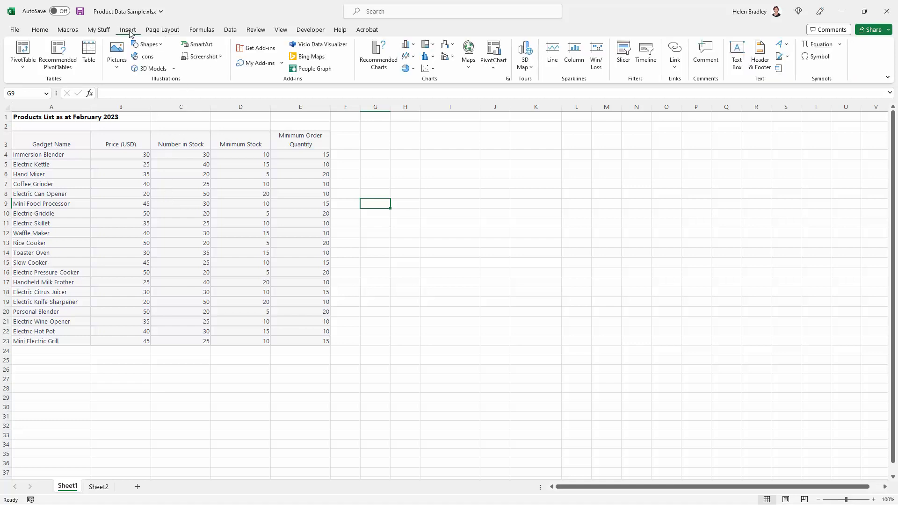
{"action": "left_click", "coordinate": [761, 64]}
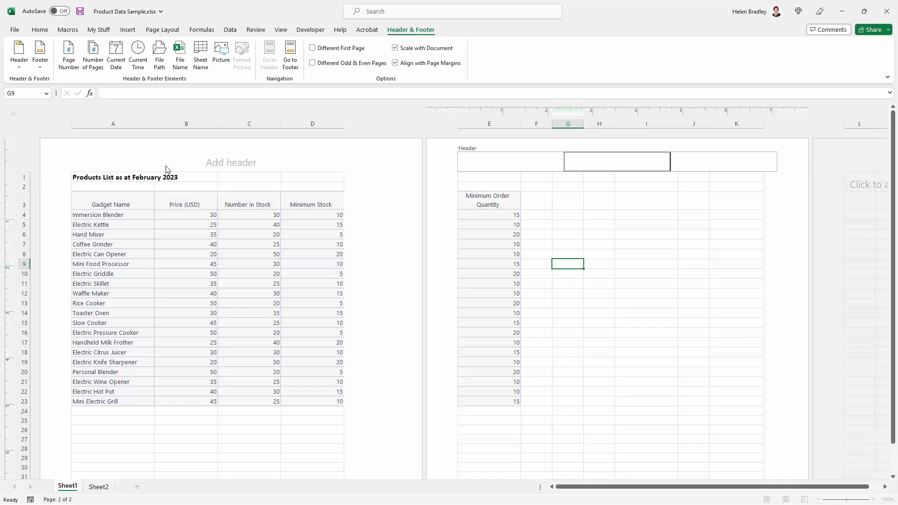
{"action": "left_click", "coordinate": [204, 162]}
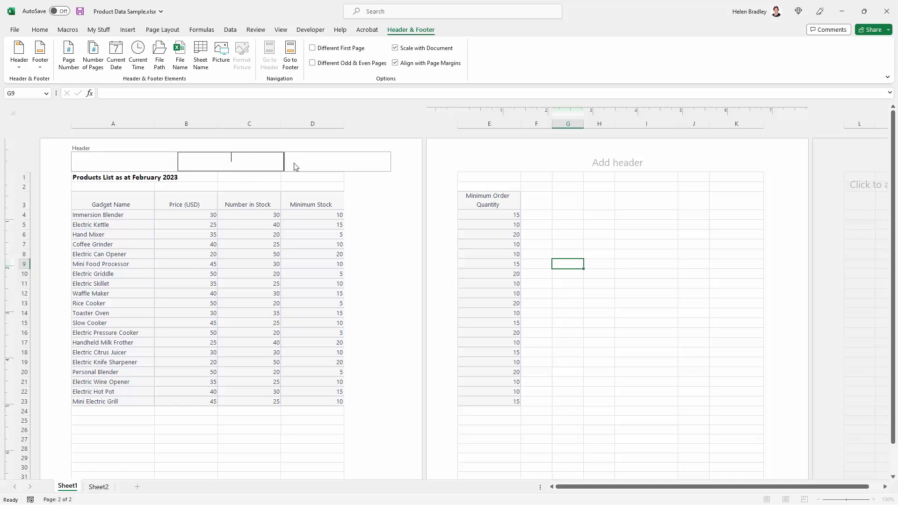
{"action": "left_click", "coordinate": [221, 53]}
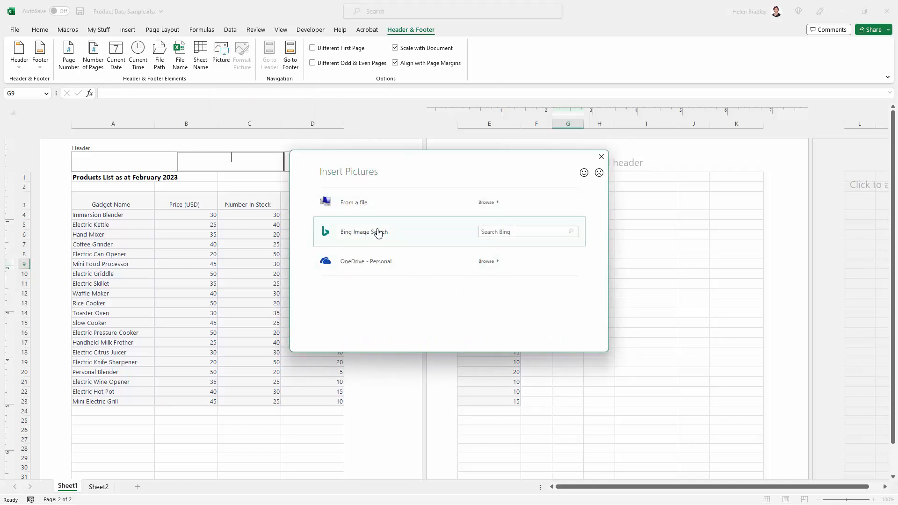
{"action": "left_click", "coordinate": [357, 205]}
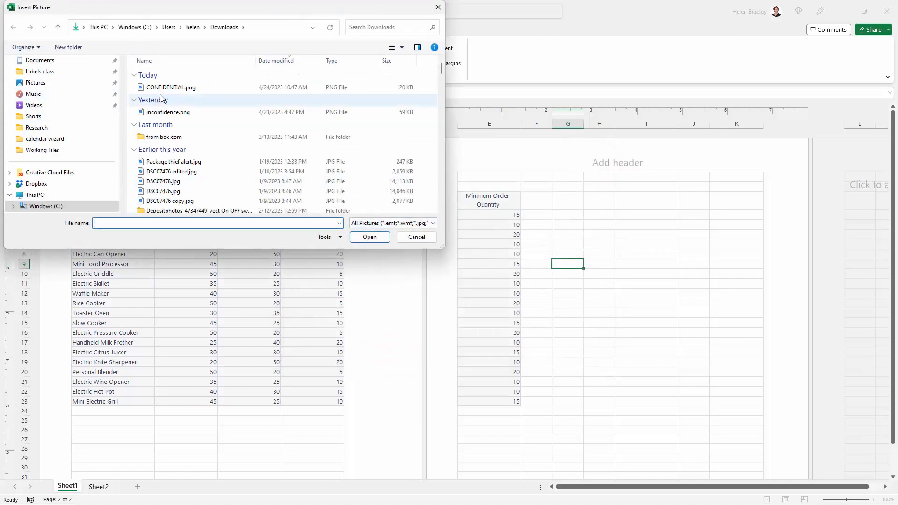
{"action": "left_click", "coordinate": [197, 87]}
{"action": "left_click", "coordinate": [367, 240]}
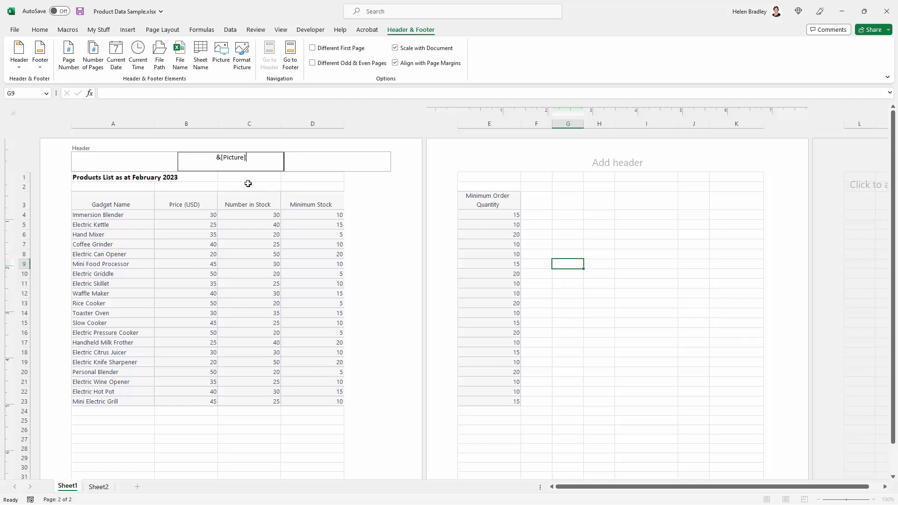
{"action": "left_click", "coordinate": [247, 184]}
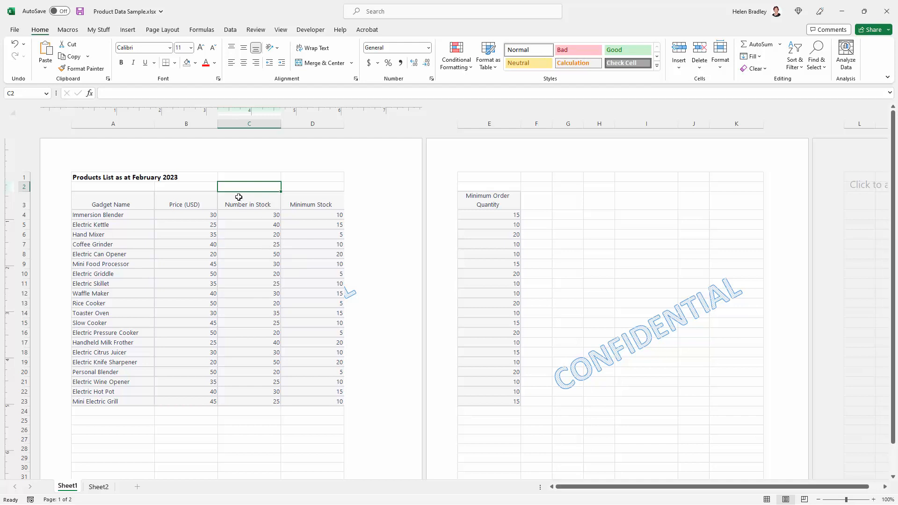
Switch the workbook to Normal view.
{"action": "left_click", "coordinate": [183, 156]}
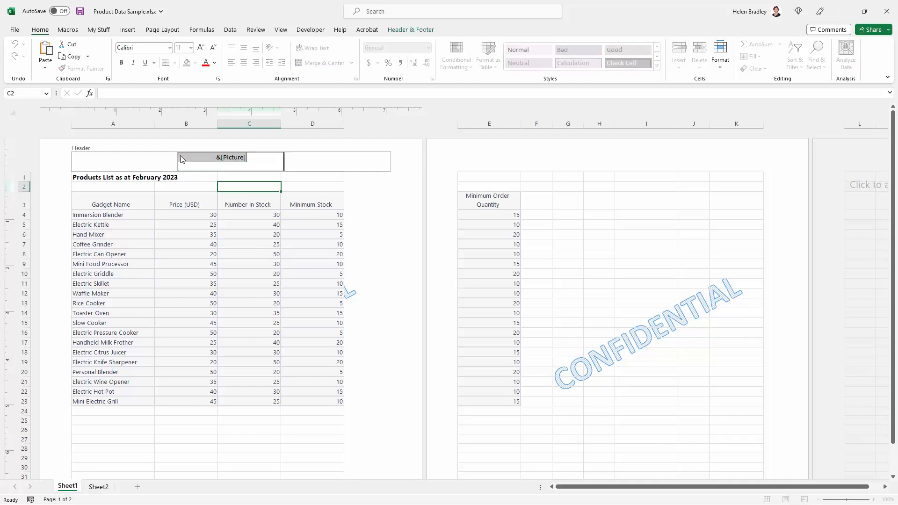
{"action": "left_click", "coordinate": [190, 201]}
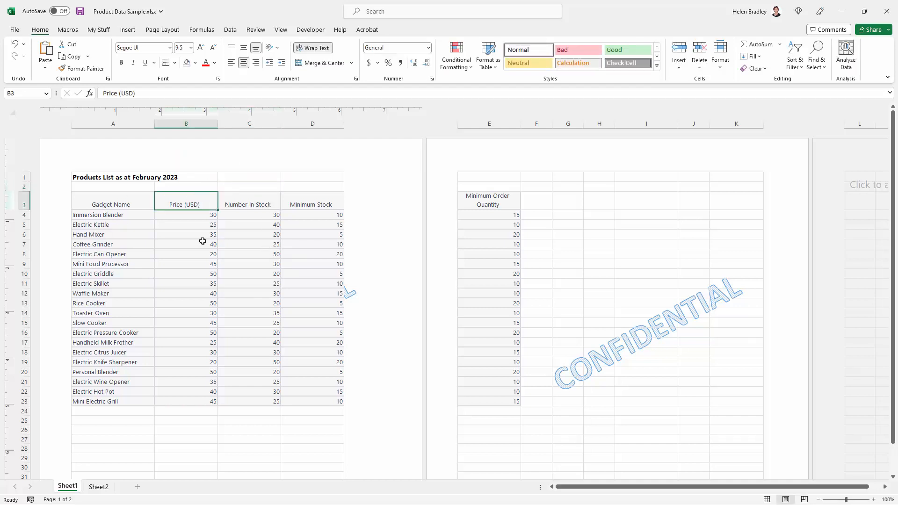
{"action": "left_click", "coordinate": [281, 31]}
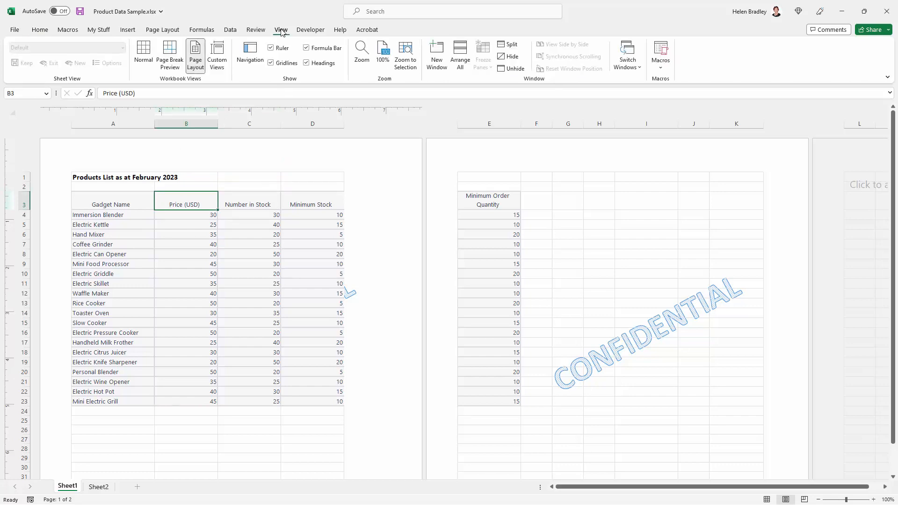
{"action": "left_click", "coordinate": [143, 54]}
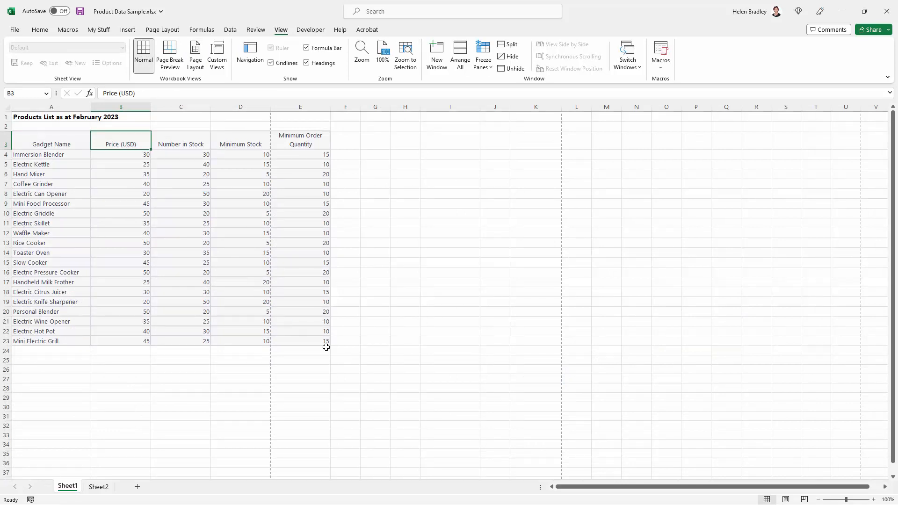
Set the product table cells to No Fill.
{"action": "left_click_drag", "start_coordinate": [313, 341], "coordinate": [7, 132]}
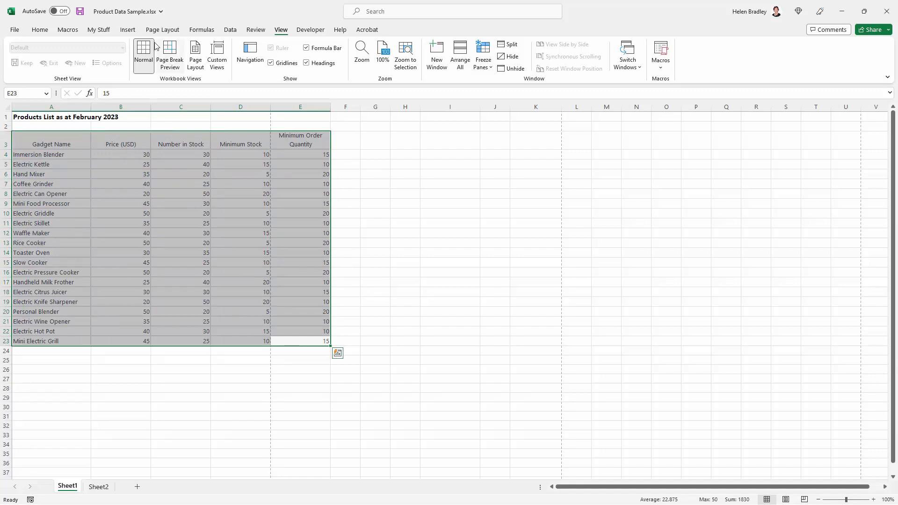
{"action": "left_click", "coordinate": [37, 30]}
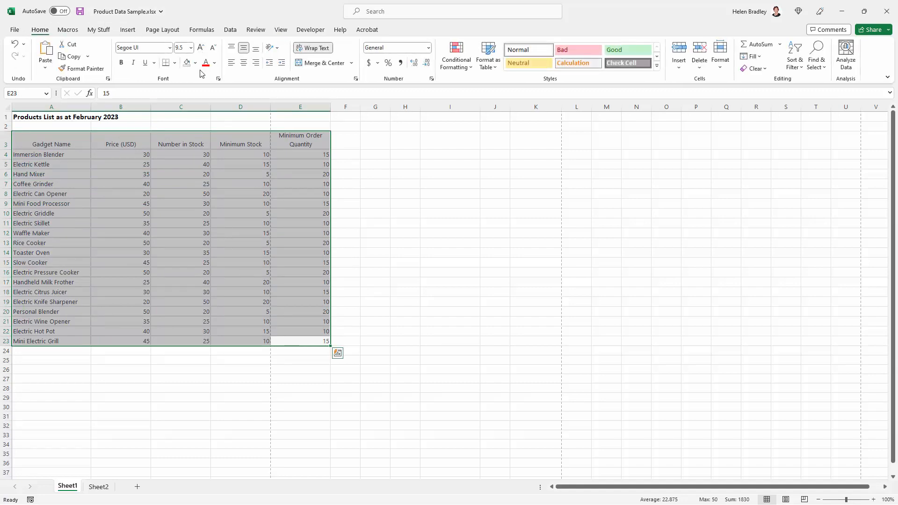
{"action": "left_click", "coordinate": [196, 62]}
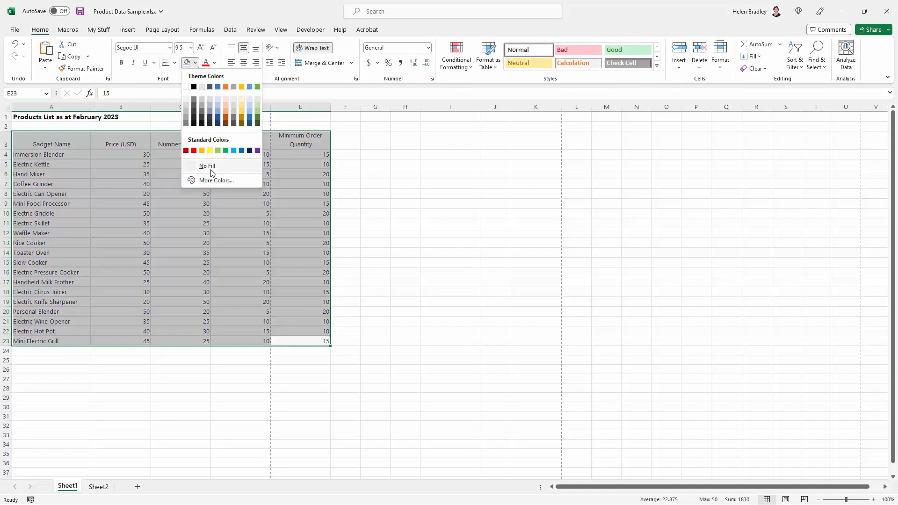
{"action": "left_click", "coordinate": [211, 171]}
{"action": "left_click", "coordinate": [216, 369]}
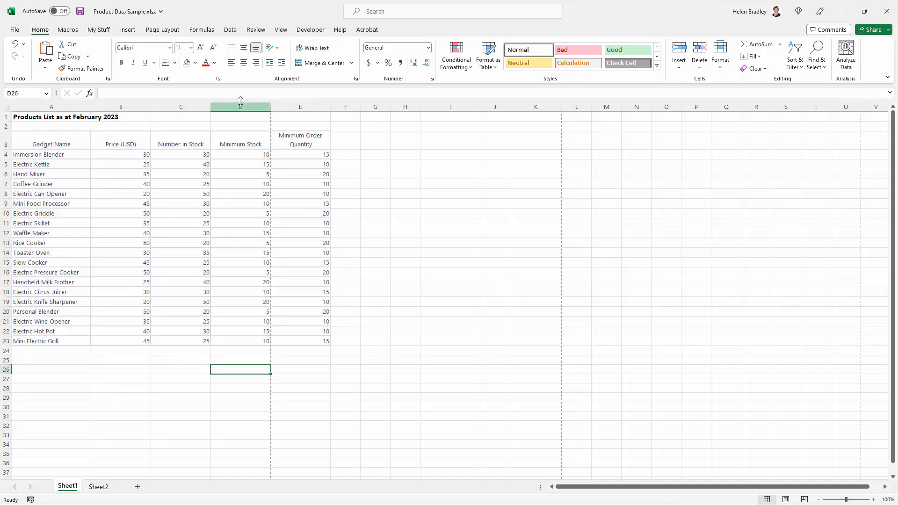
Switch the workbook back to Page Layout view.
{"action": "left_click", "coordinate": [281, 30]}
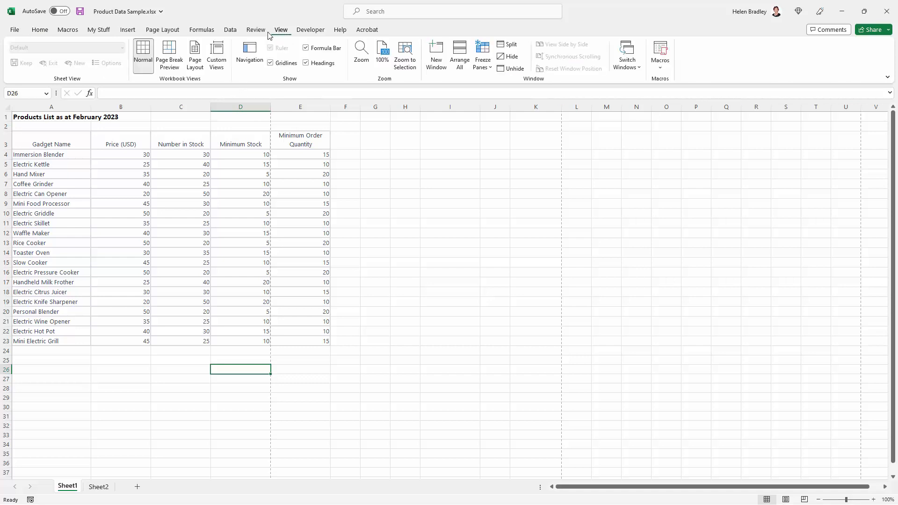
{"action": "left_click", "coordinate": [196, 53]}
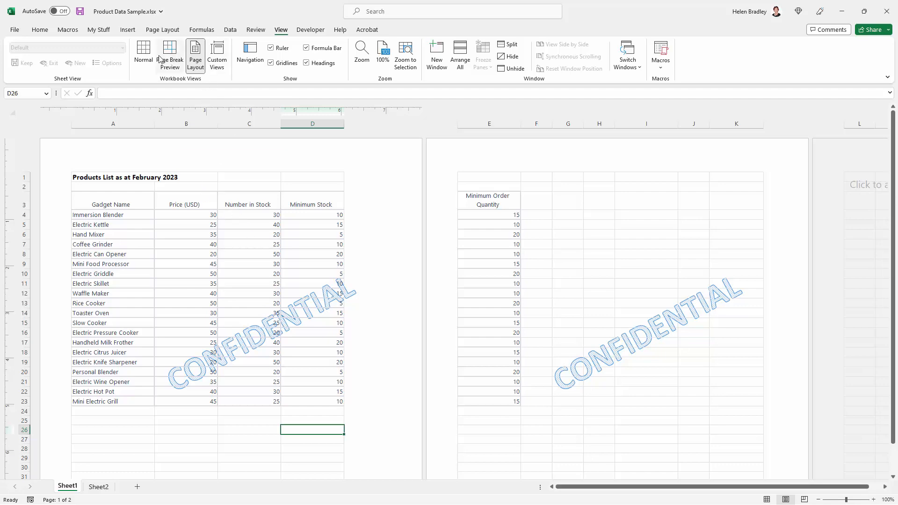
Open the page header for editing and select the &[Picture] code in its centre section.
{"action": "left_click", "coordinate": [144, 52]}
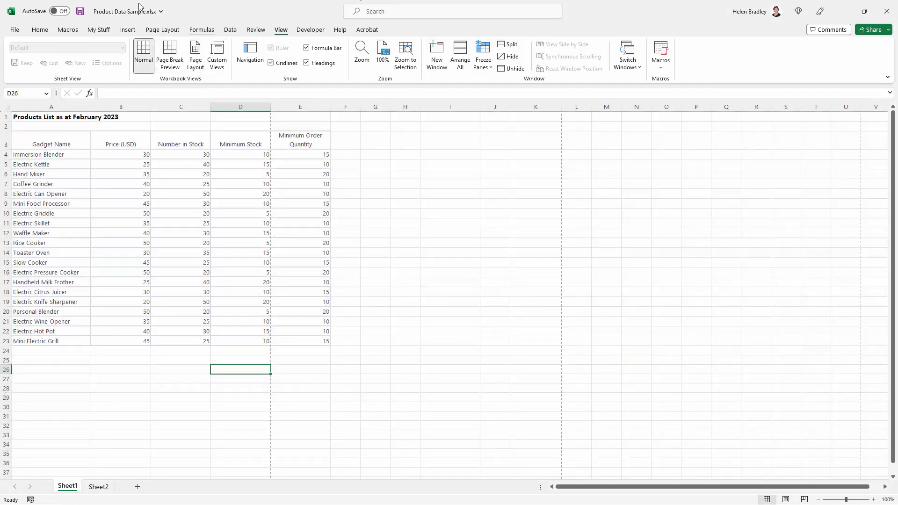
{"action": "left_click", "coordinate": [128, 30]}
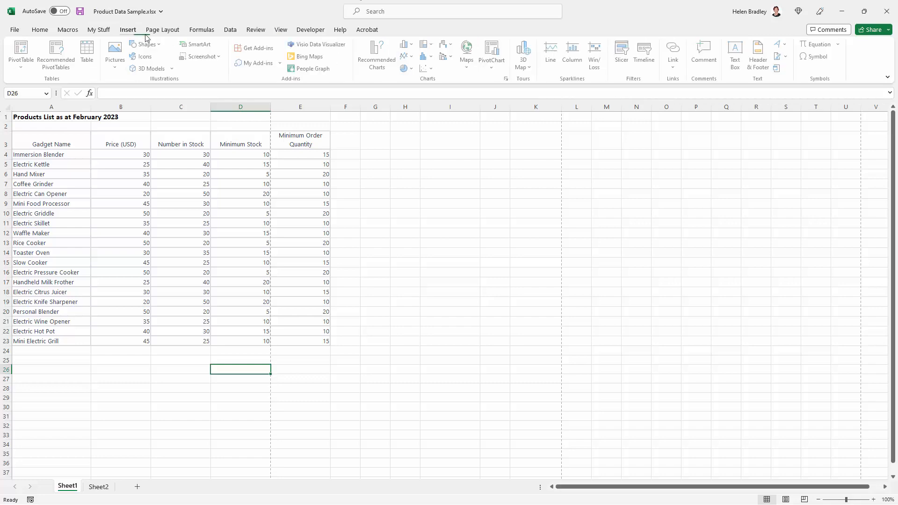
{"action": "left_click", "coordinate": [770, 65]}
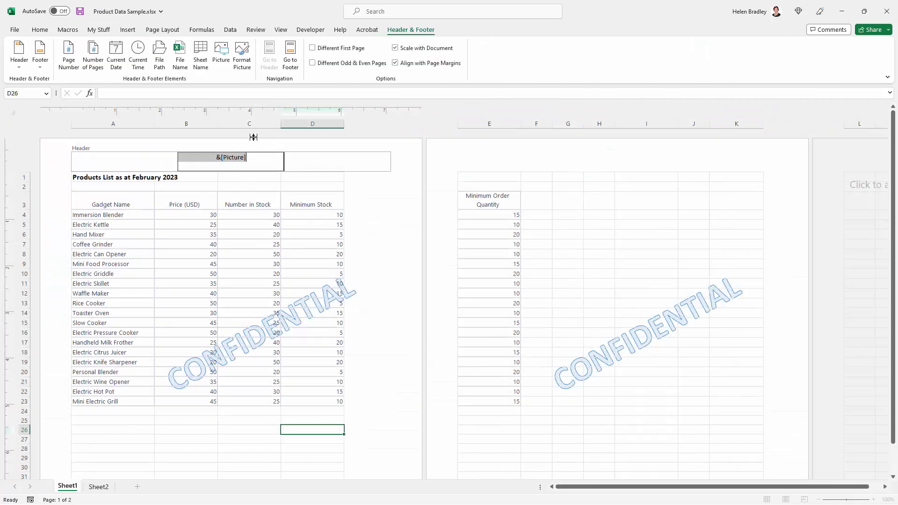
{"action": "left_click", "coordinate": [250, 157]}
{"action": "left_click_drag", "start_coordinate": [246, 157], "coordinate": [214, 158]}
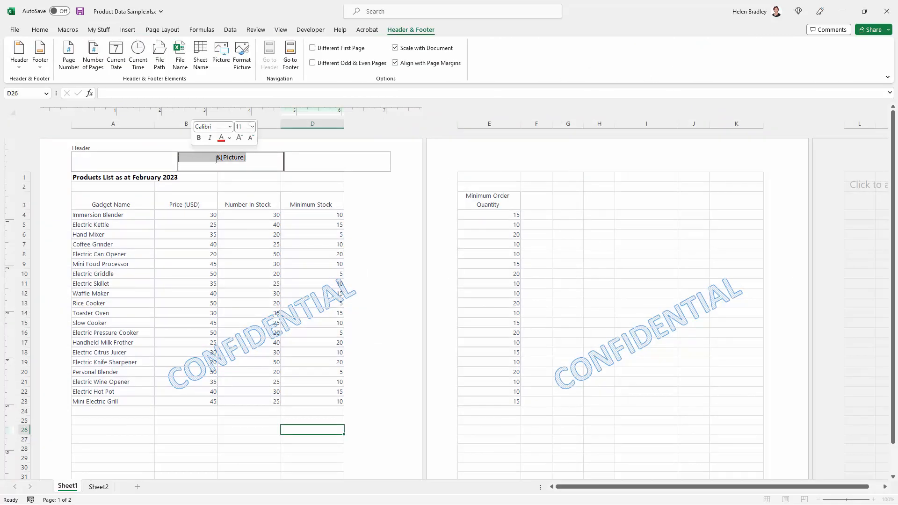
Format the header picture with the Grayscale colour setting to fade the watermark.
{"action": "left_click", "coordinate": [243, 58]}
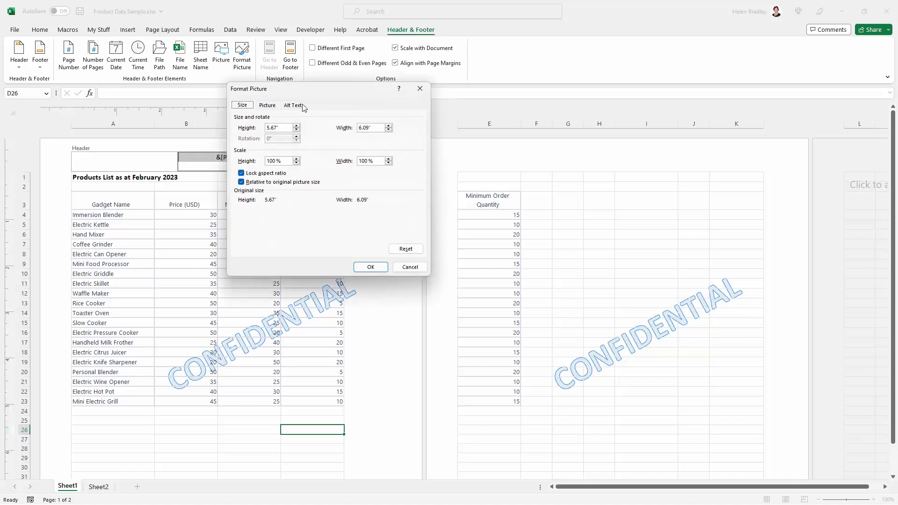
{"action": "left_click_drag", "start_coordinate": [305, 92], "coordinate": [481, 143]}
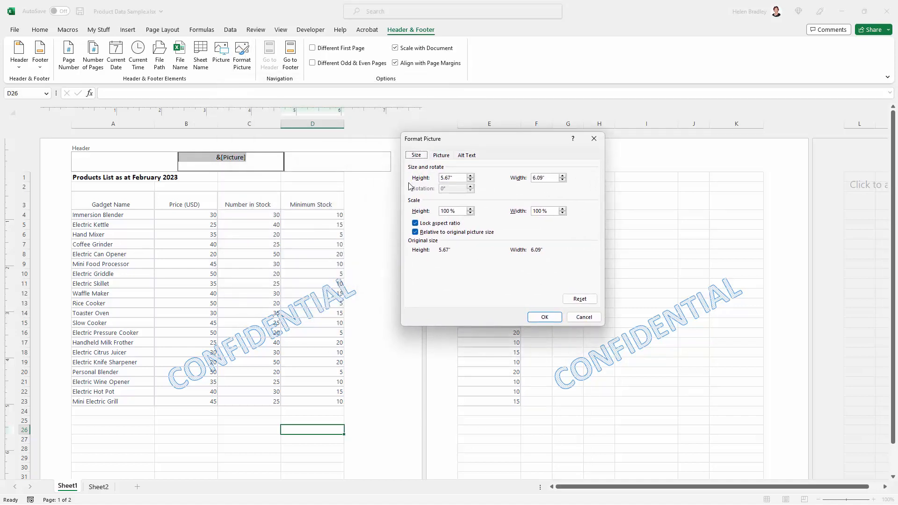
{"action": "left_click", "coordinate": [471, 180]}
{"action": "left_click", "coordinate": [471, 176]}
{"action": "left_click", "coordinate": [443, 156]}
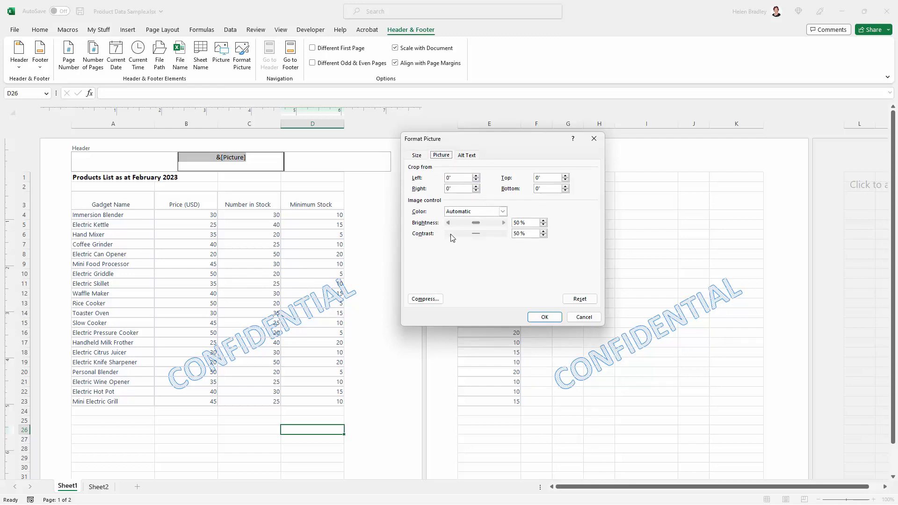
{"action": "left_click", "coordinate": [504, 213]}
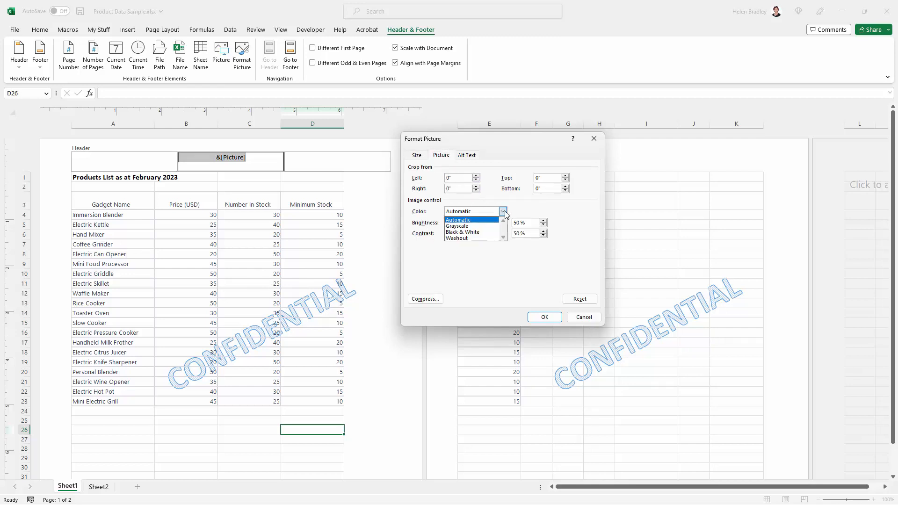
{"action": "left_click", "coordinate": [467, 227]}
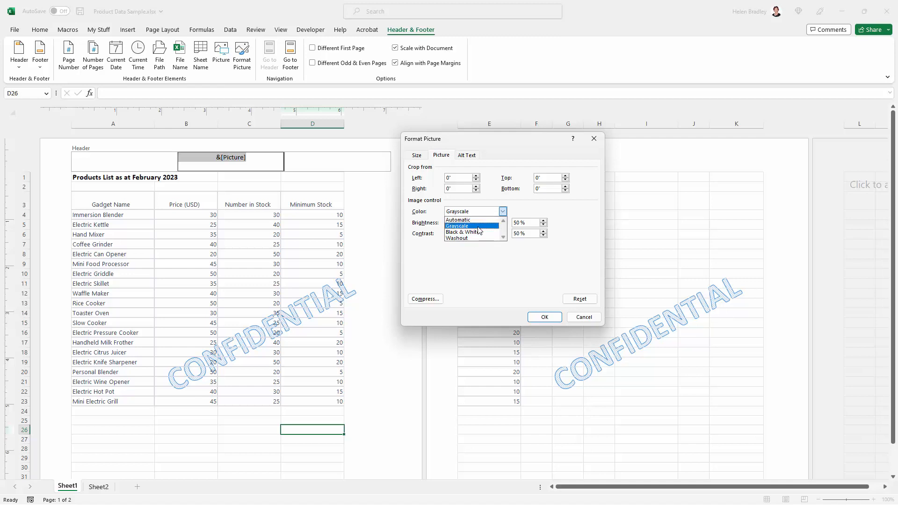
{"action": "left_click", "coordinate": [478, 227]}
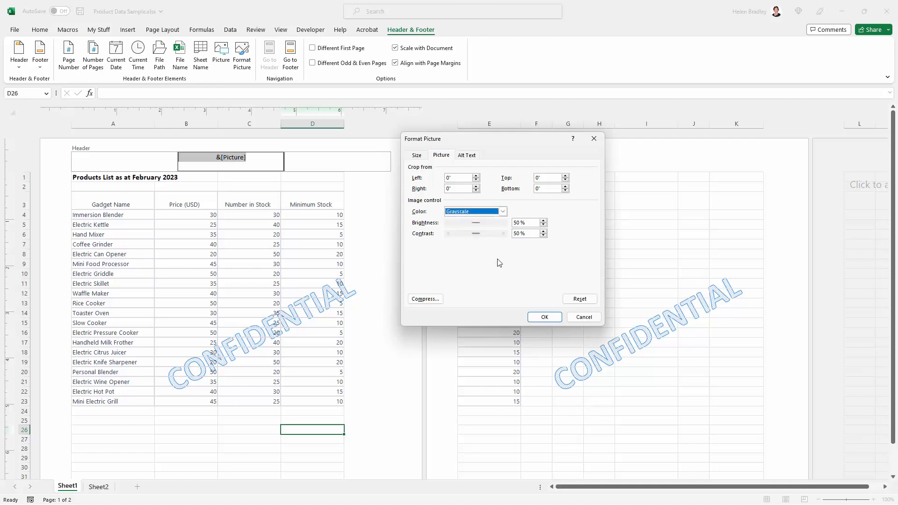
{"action": "left_click", "coordinate": [545, 317]}
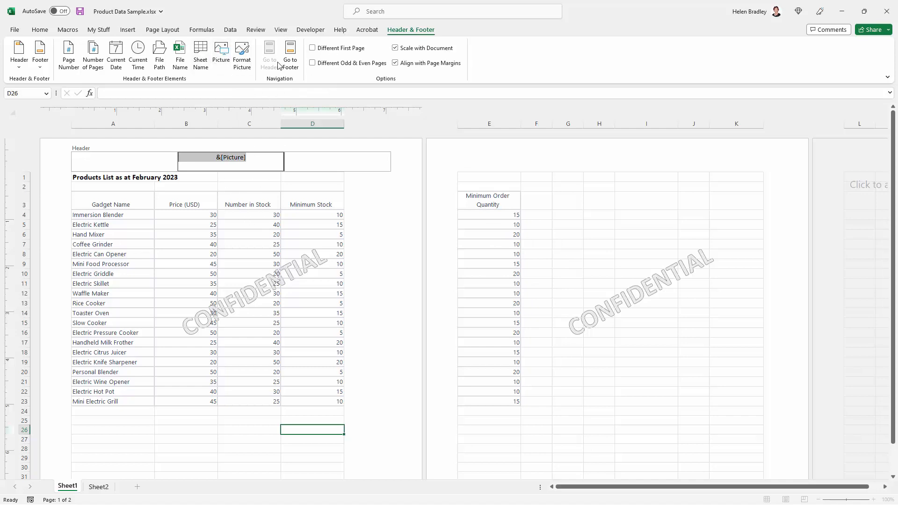
Leave the header and switch the workbook to Normal view.
{"action": "left_click", "coordinate": [281, 29]}
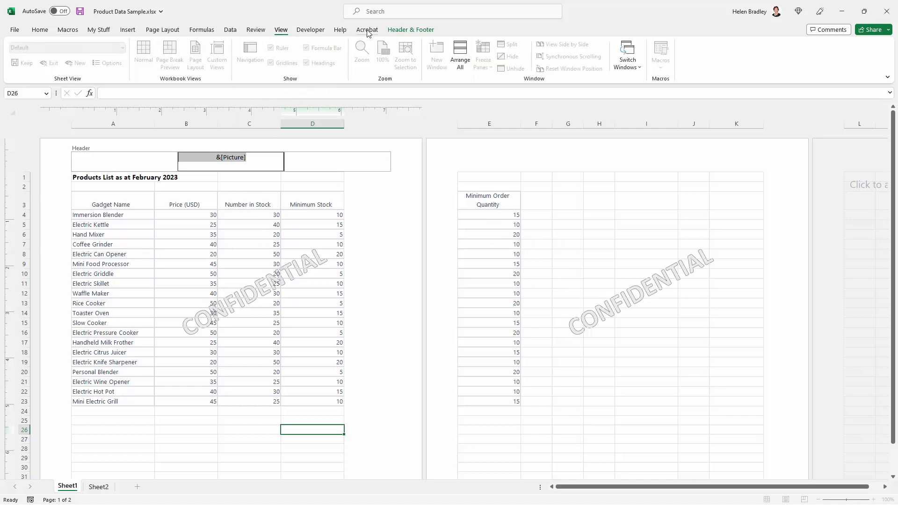
{"action": "left_click", "coordinate": [411, 29]}
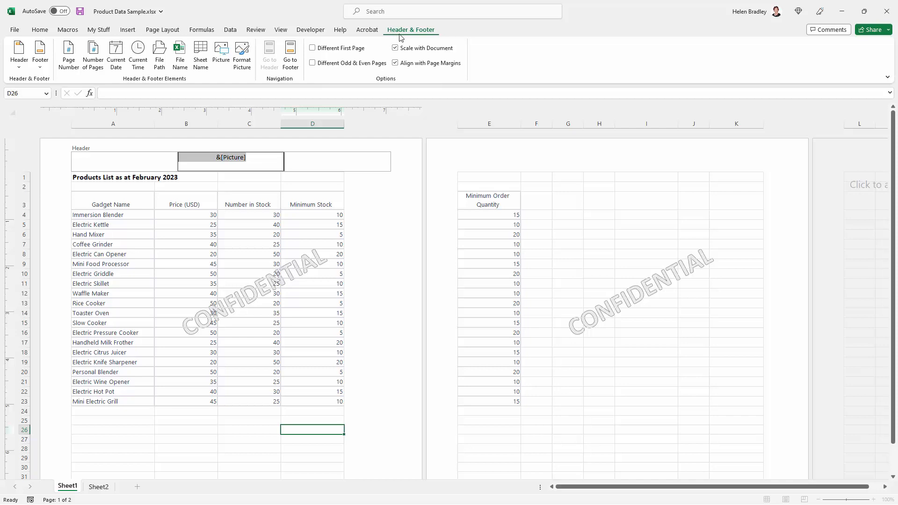
{"action": "left_click", "coordinate": [193, 187]}
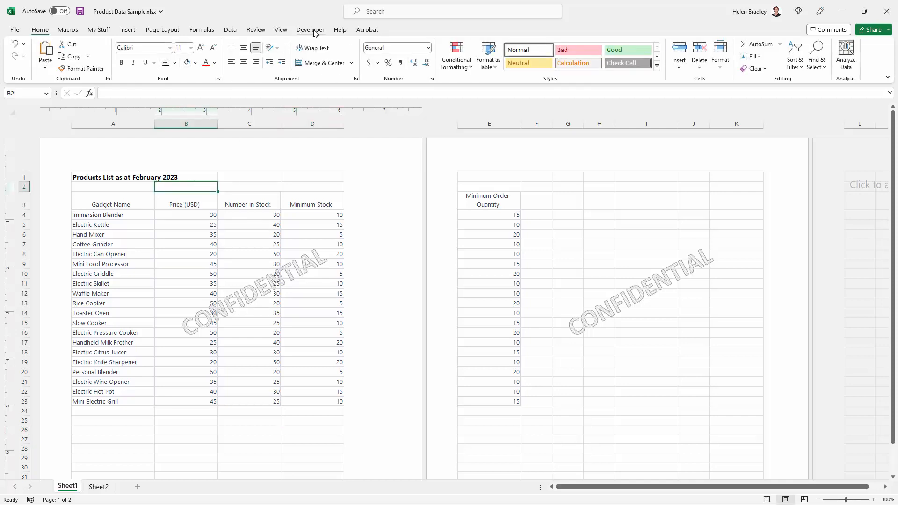
{"action": "left_click", "coordinate": [281, 29]}
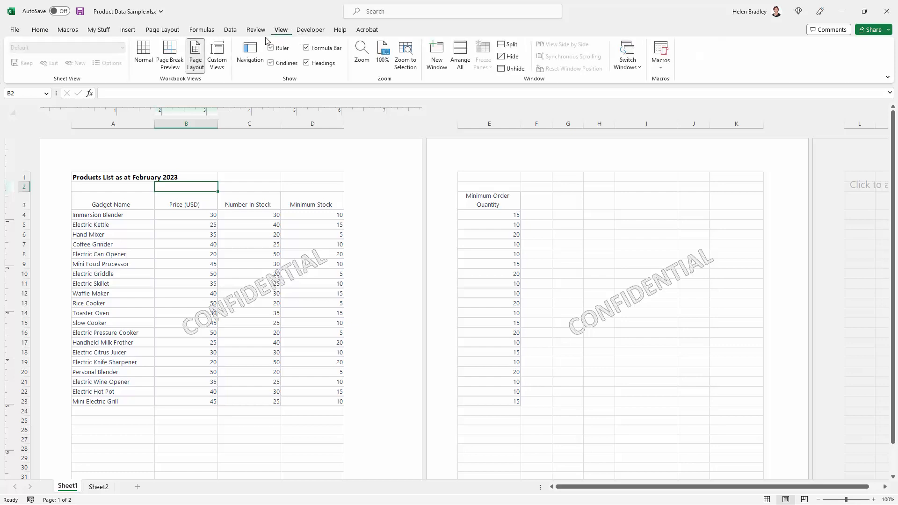
{"action": "left_click", "coordinate": [141, 53]}
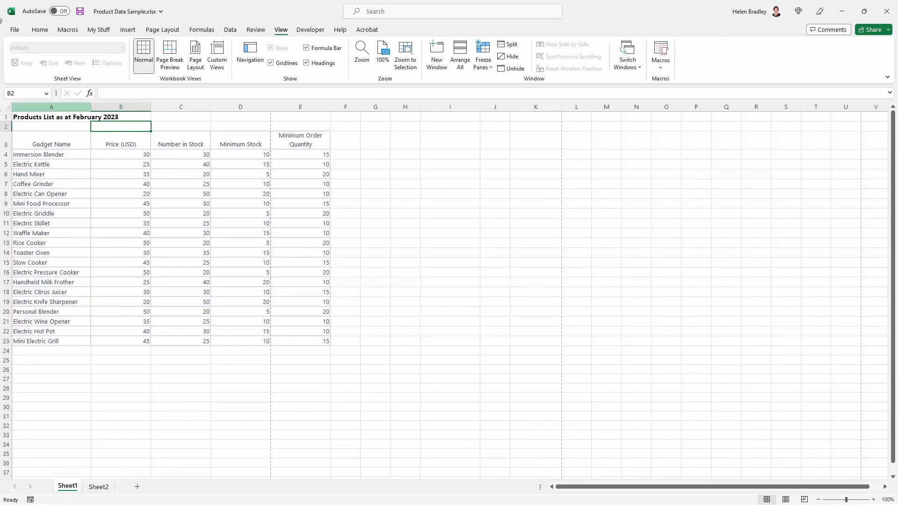
Open the print preview, page through it, and set scaling to Fit All Columns on One Page.
{"action": "left_click", "coordinate": [14, 29]}
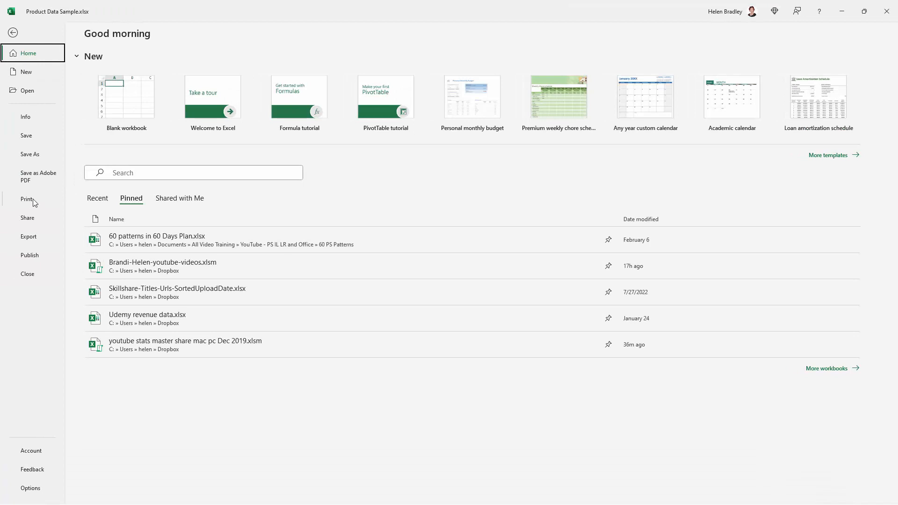
{"action": "left_click", "coordinate": [32, 200]}
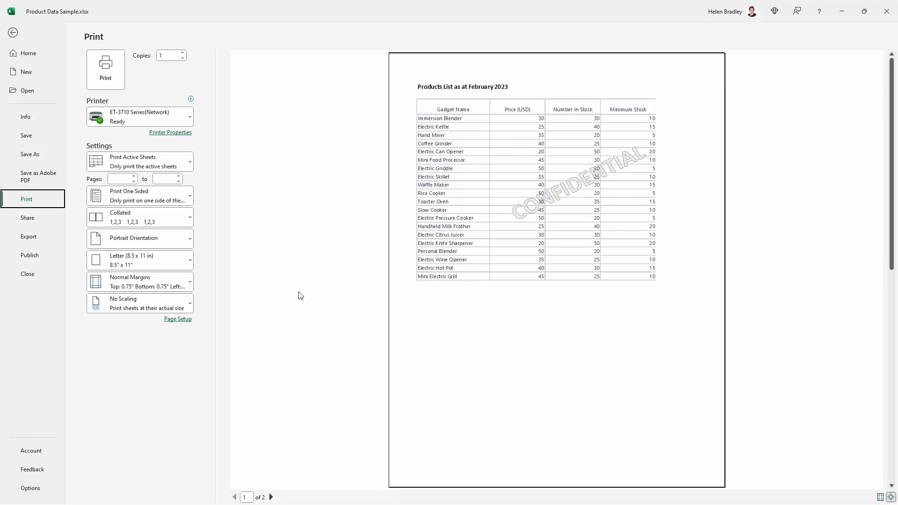
{"action": "left_click", "coordinate": [271, 497]}
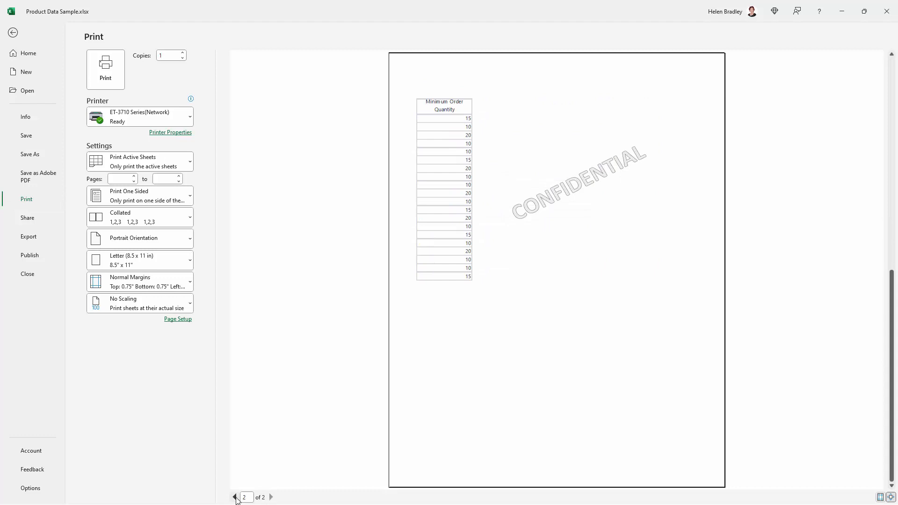
{"action": "left_click", "coordinate": [235, 497]}
{"action": "left_click", "coordinate": [163, 306]}
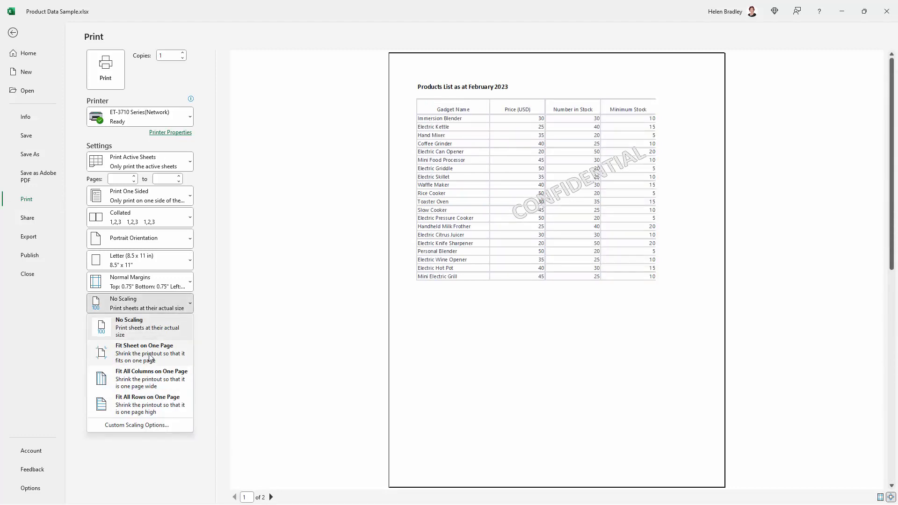
{"action": "left_click", "coordinate": [152, 384]}
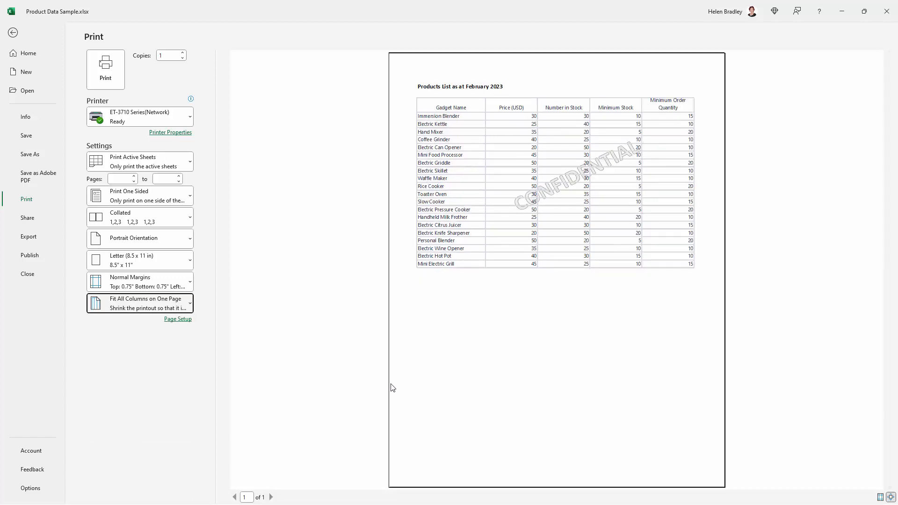